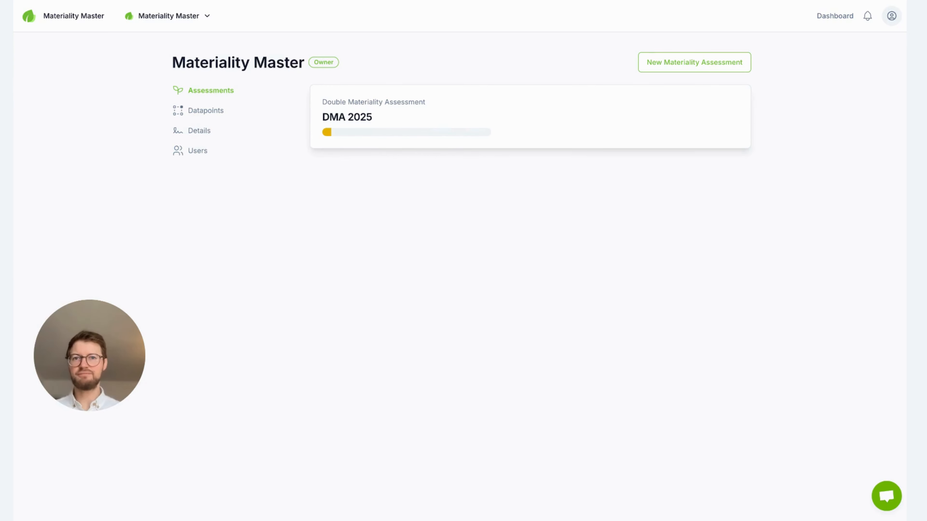
Step: Open the DMA 2025 assessment and switch to its Stakeholders stage
{"action": "left_click", "coordinate": [452, 111]}
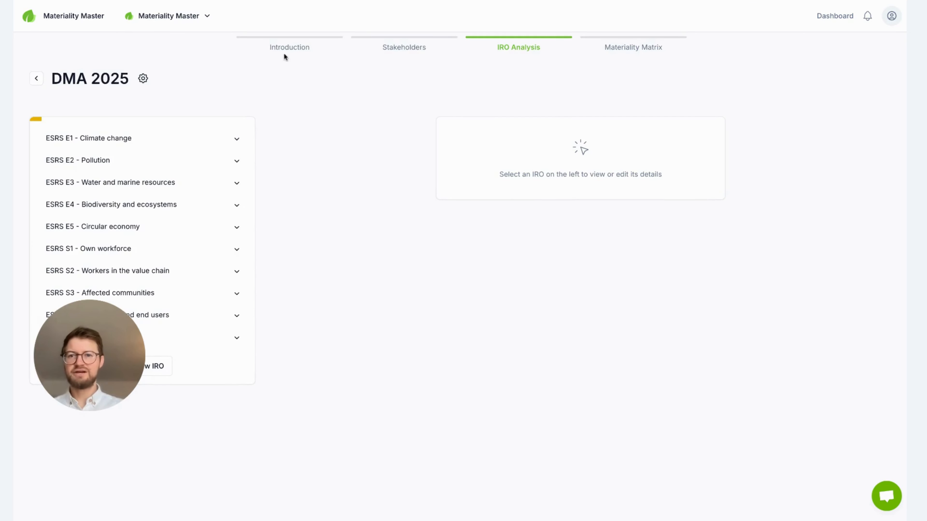
{"action": "left_click", "coordinate": [284, 51]}
{"action": "left_click", "coordinate": [394, 47]}
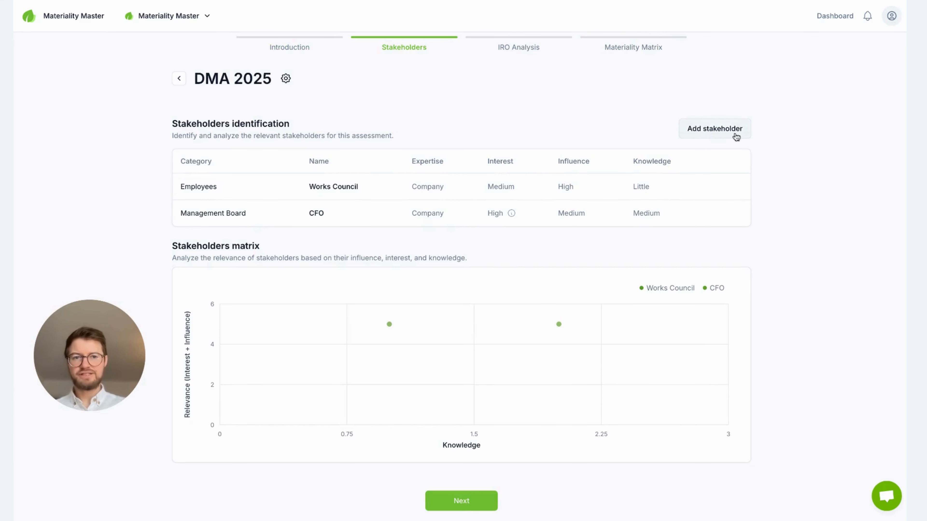
Step: Start adding a new stakeholder with category Suppliers and expertise Industry
{"action": "left_click", "coordinate": [715, 129]}
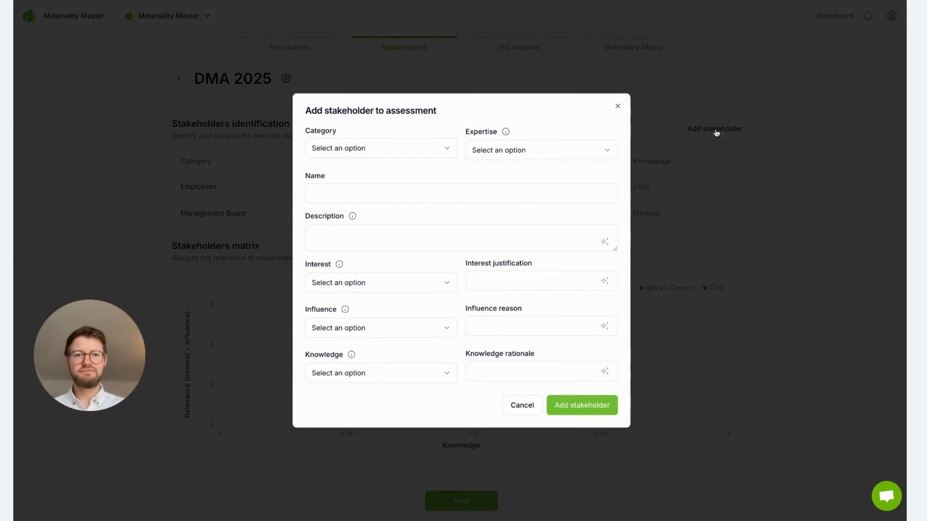
{"action": "left_click", "coordinate": [418, 147]}
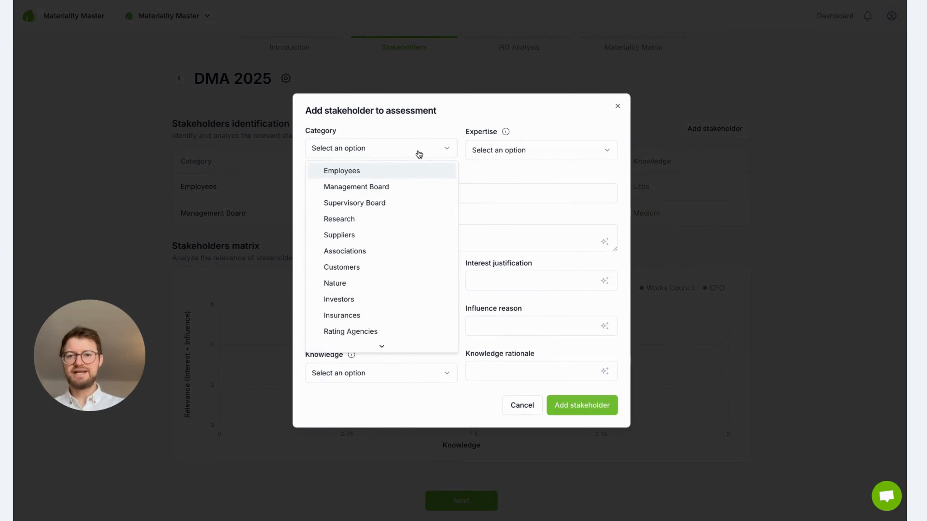
{"action": "scroll", "coordinate": [397, 236], "scroll_direction": "down", "scroll_amount": 3}
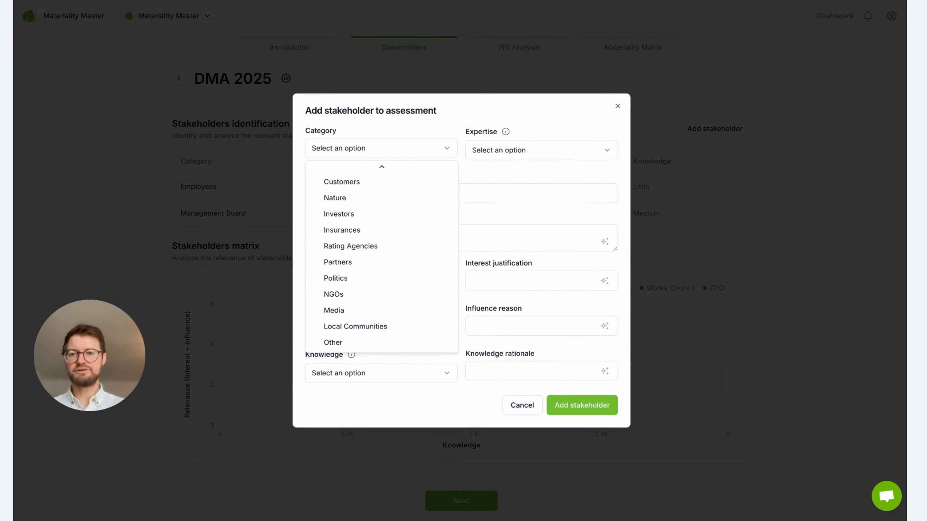
{"action": "scroll", "coordinate": [399, 259], "scroll_direction": "up", "scroll_amount": 2}
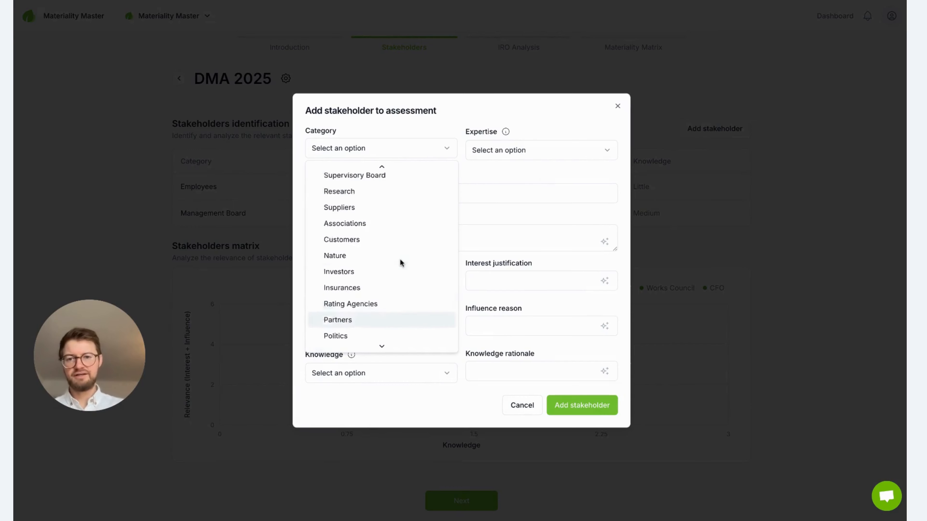
{"action": "scroll", "coordinate": [399, 258], "scroll_direction": "up", "scroll_amount": 2}
{"action": "left_click", "coordinate": [346, 236]}
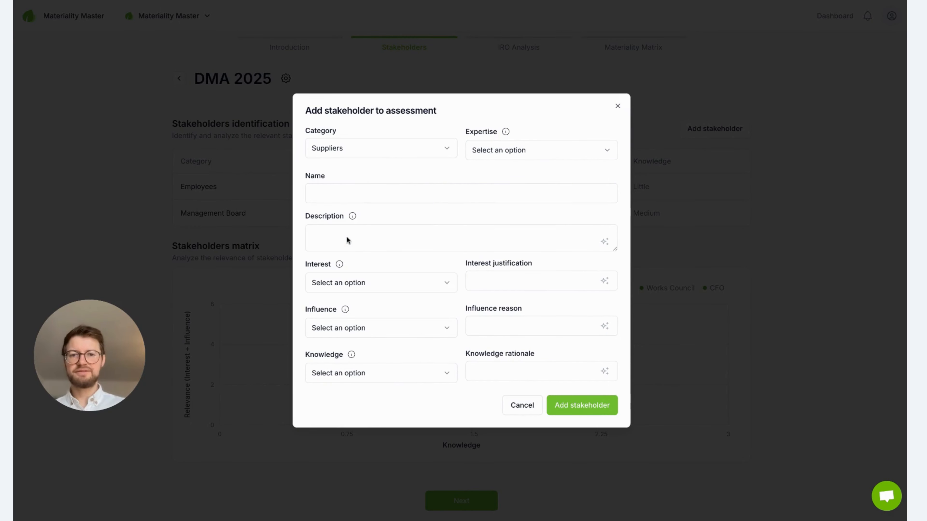
{"action": "left_click", "coordinate": [559, 158]}
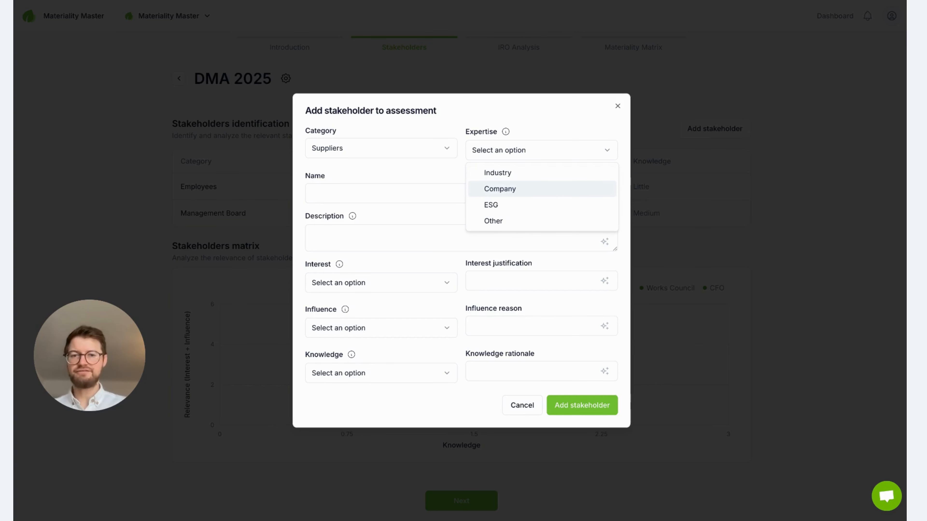
{"action": "left_click", "coordinate": [511, 175]}
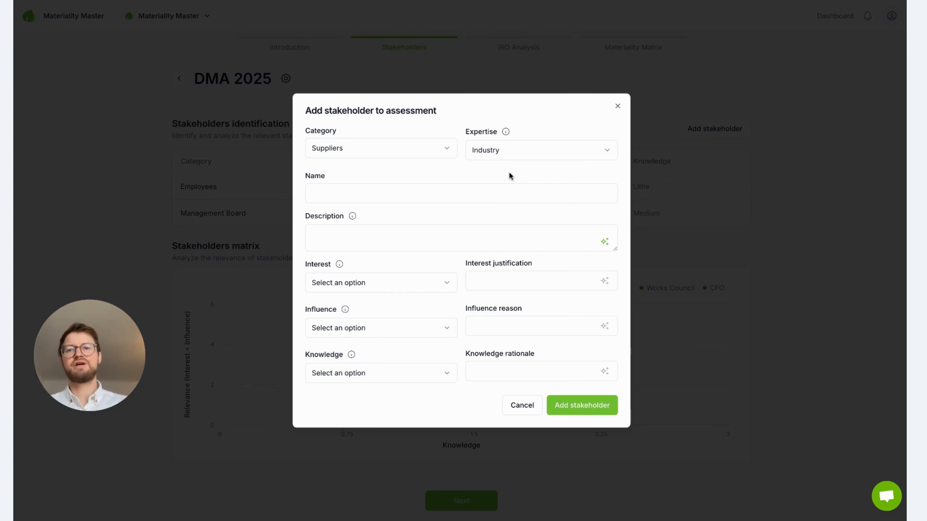
Step: Name the new stakeholder Supplier A
{"action": "left_click", "coordinate": [393, 192]}
{"action": "type", "text": "S"}
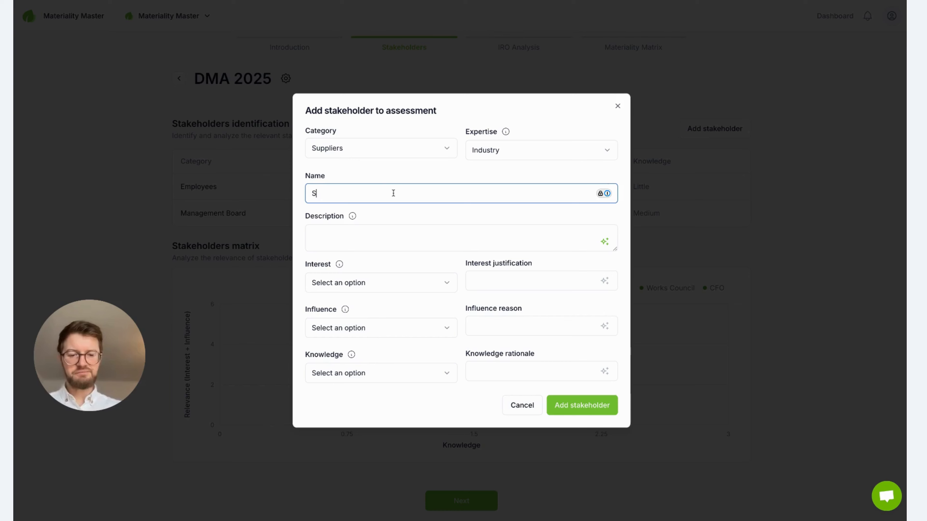
{"action": "type", "text": "uuplier"}
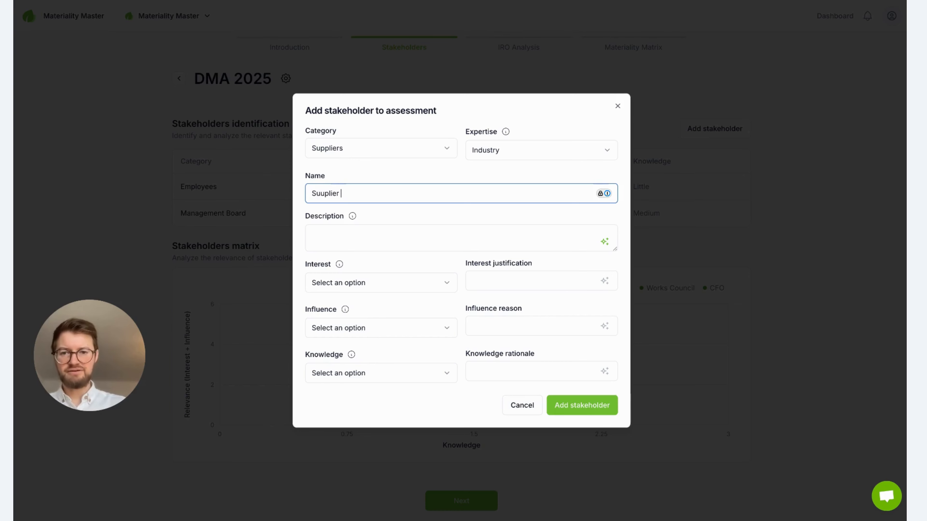
{"action": "key", "text": "BackSpace"}
{"action": "key", "text": "BackSpace"}
{"action": "key", "text": "BackSpace"}
{"action": "key", "text": "BackSpace"}
{"action": "key", "text": "BackSpace"}
{"action": "key", "text": "BackSpace"}
{"action": "key", "text": "BackSpace"}
{"action": "type", "text": "pp"}
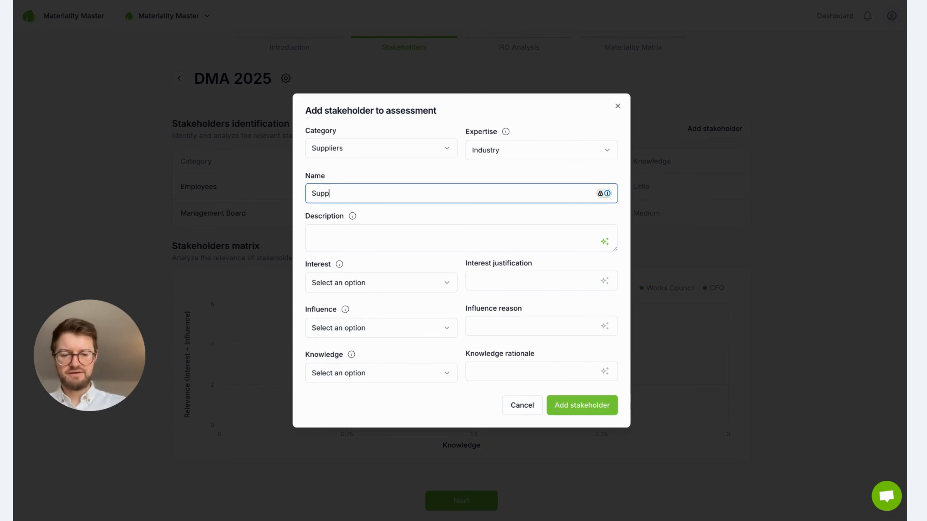
{"action": "type", "text": "lier A"}
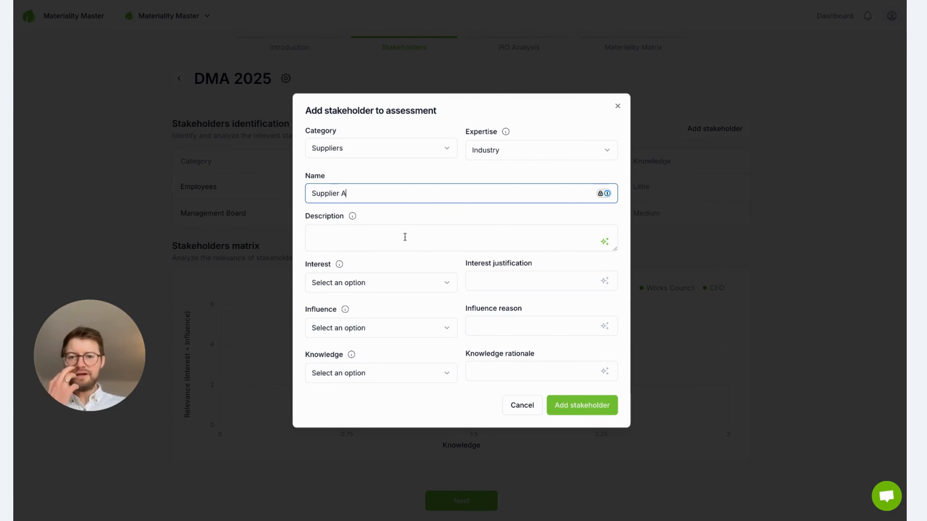
Step: Generate the stakeholder description with the AI assistant, shorten the suggestion, and apply it
{"action": "left_click", "coordinate": [446, 242]}
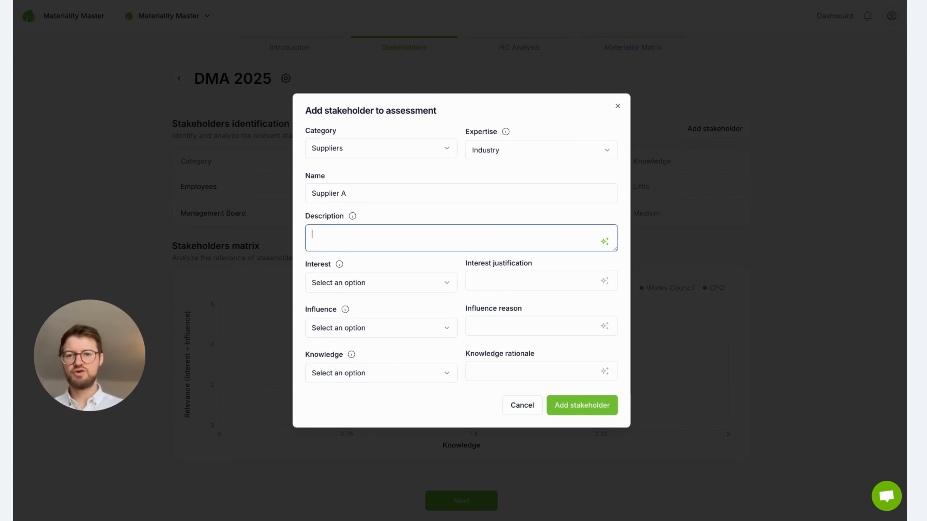
{"action": "left_click", "coordinate": [604, 241]}
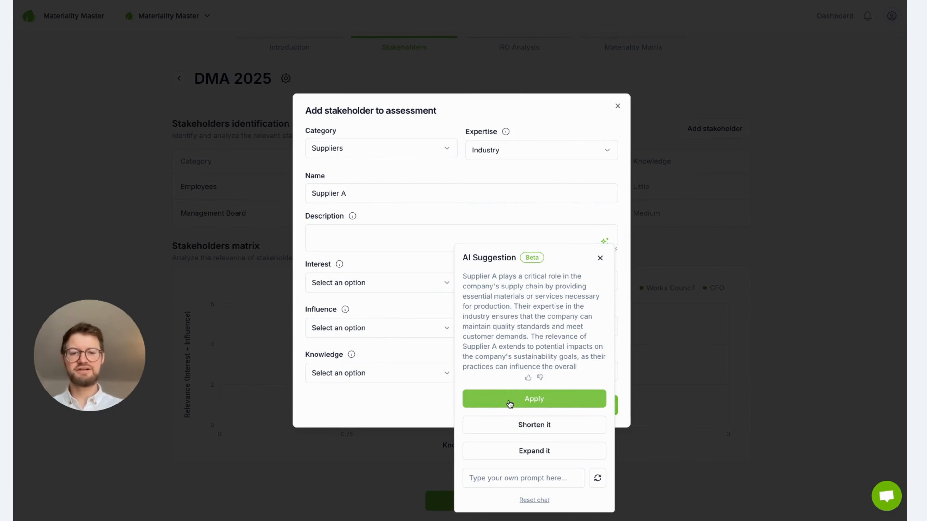
{"action": "left_click", "coordinate": [520, 426]}
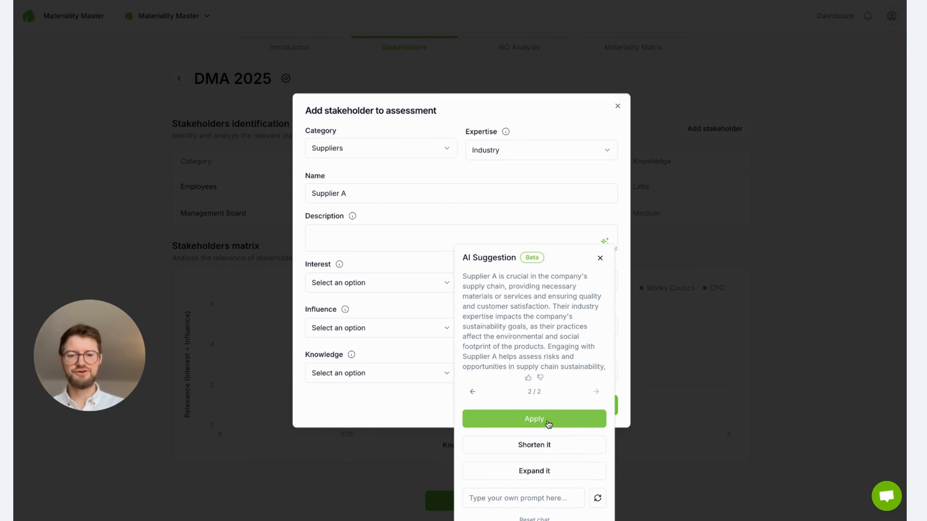
{"action": "left_click", "coordinate": [547, 423]}
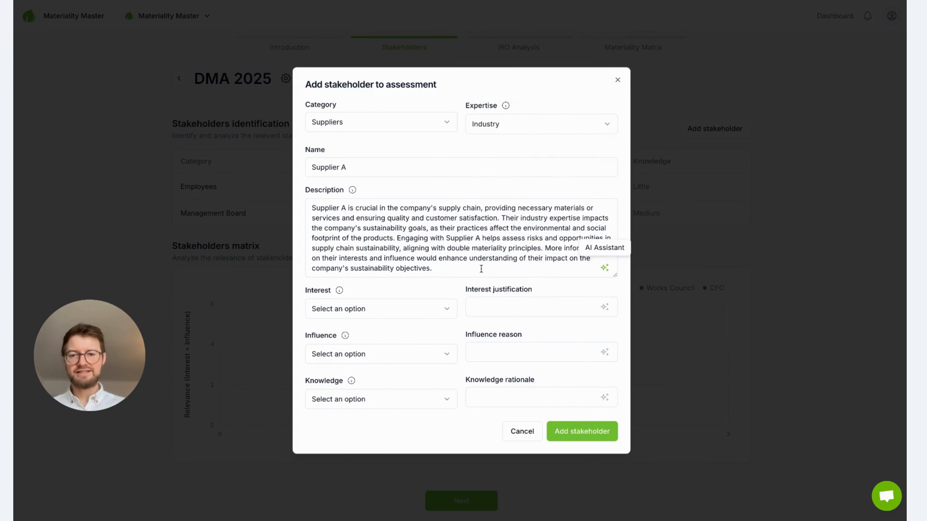
Step: Set the stakeholder's interest to High
{"action": "left_click", "coordinate": [419, 311]}
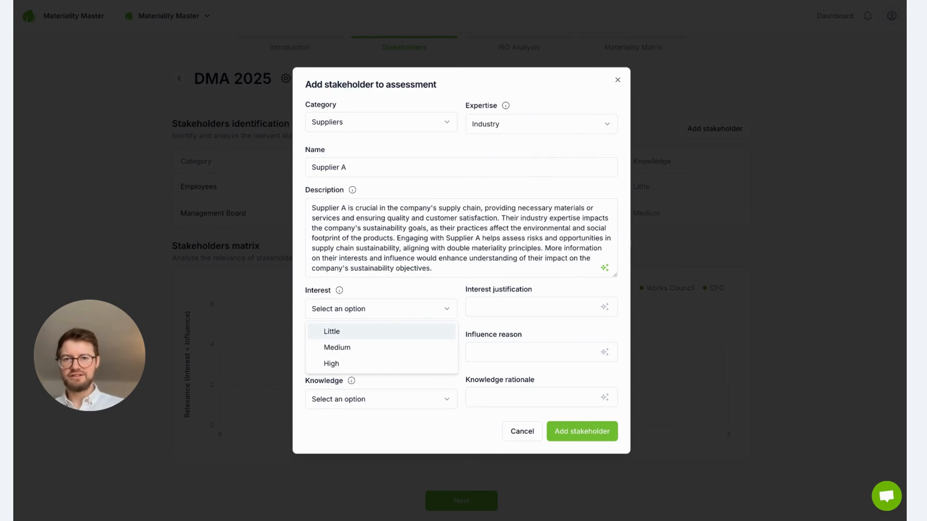
{"action": "left_click", "coordinate": [412, 286]}
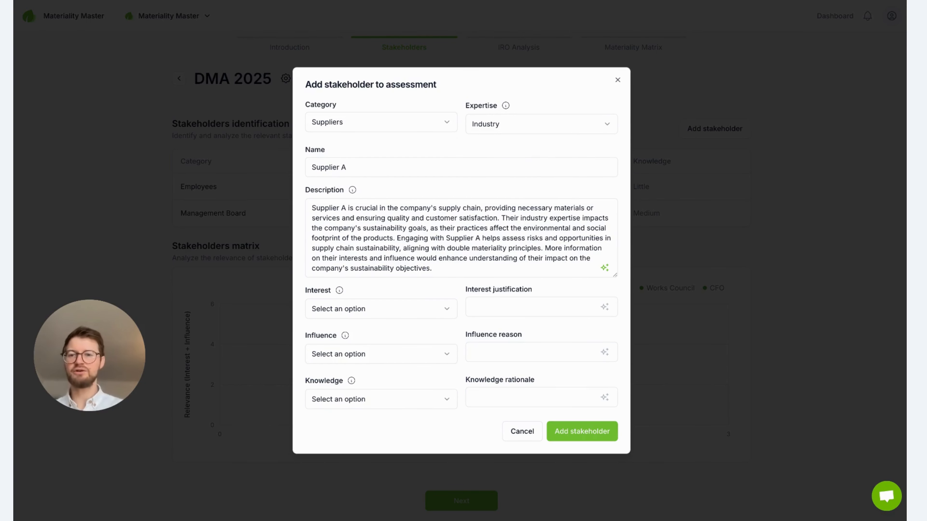
{"action": "left_click", "coordinate": [408, 313]}
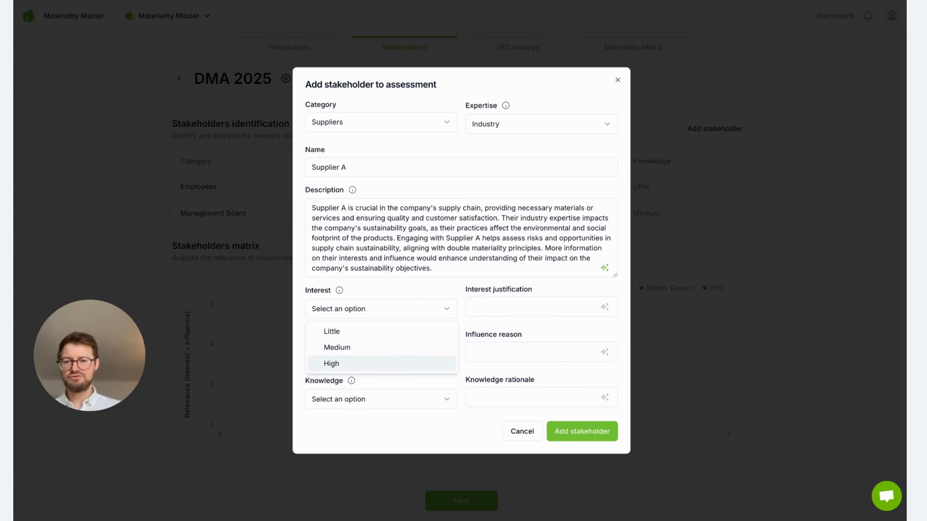
{"action": "left_click", "coordinate": [331, 363]}
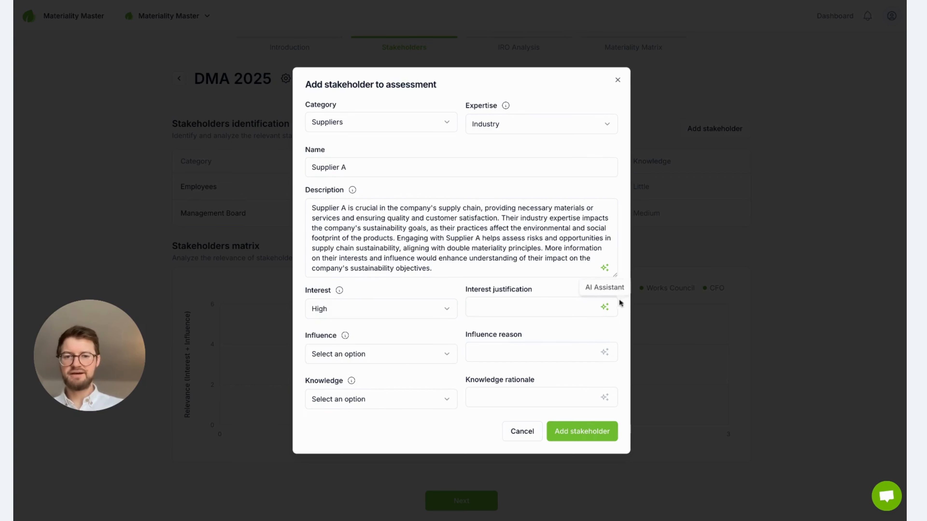
{"action": "left_click", "coordinate": [556, 309]}
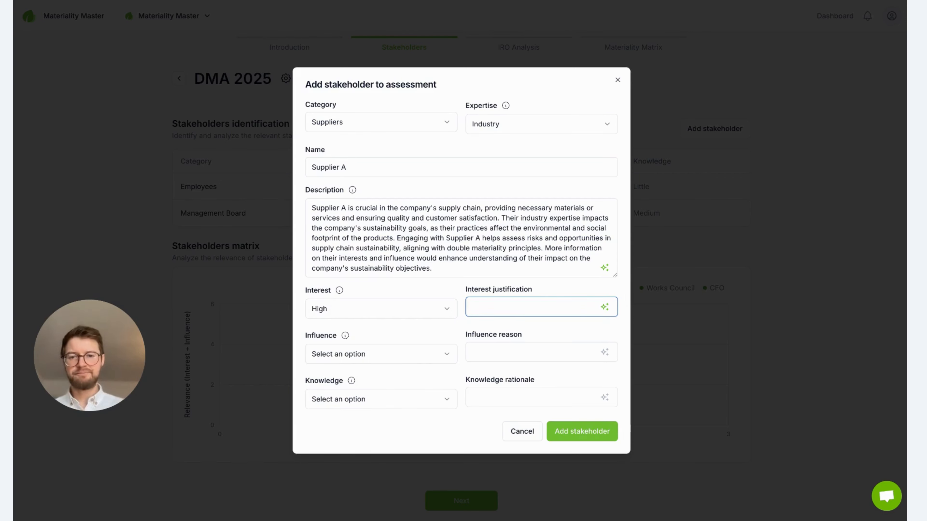
Step: Set influence and knowledge to Medium and add the stakeholder to the assessment
{"action": "left_click", "coordinate": [441, 356]}
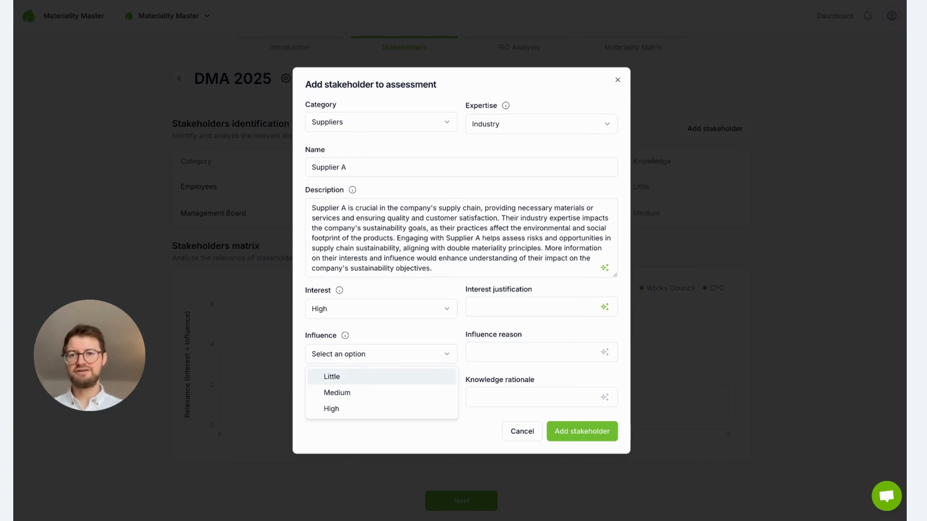
{"action": "left_click", "coordinate": [389, 393]}
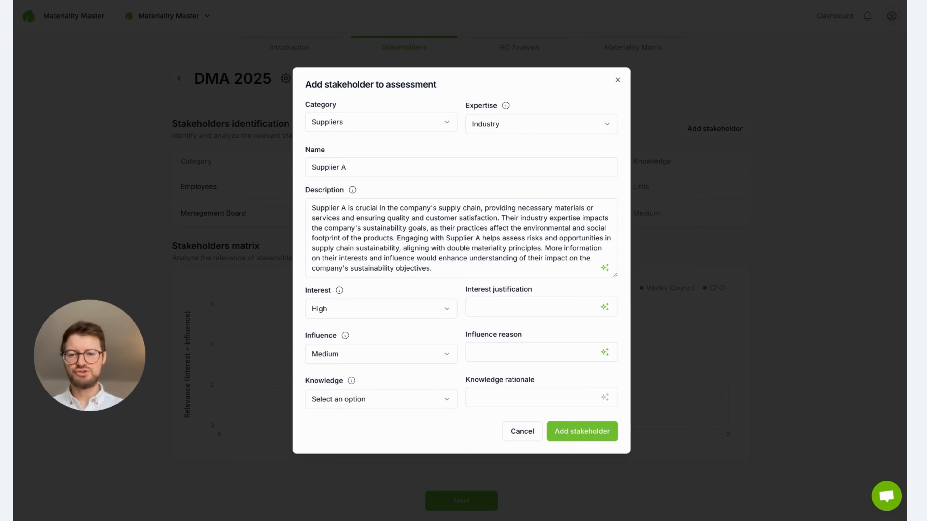
{"action": "left_click", "coordinate": [446, 398]}
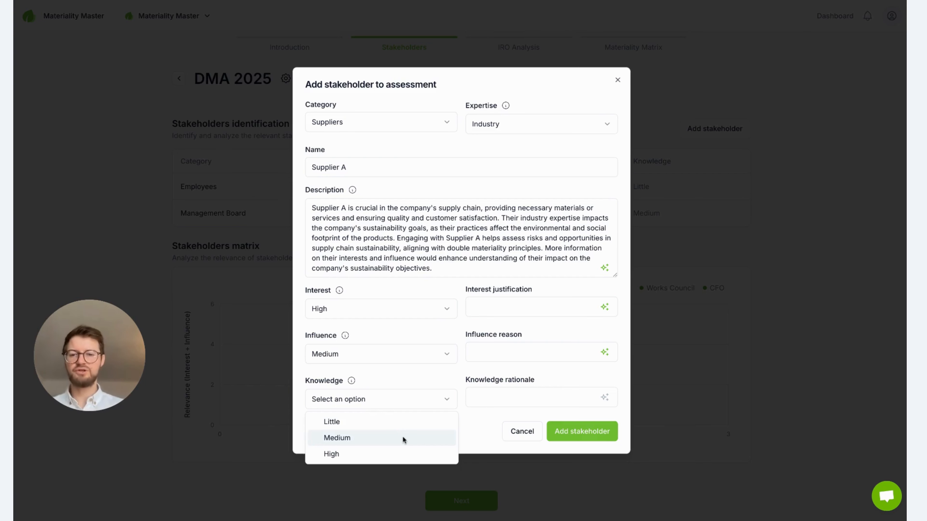
{"action": "left_click", "coordinate": [416, 438]}
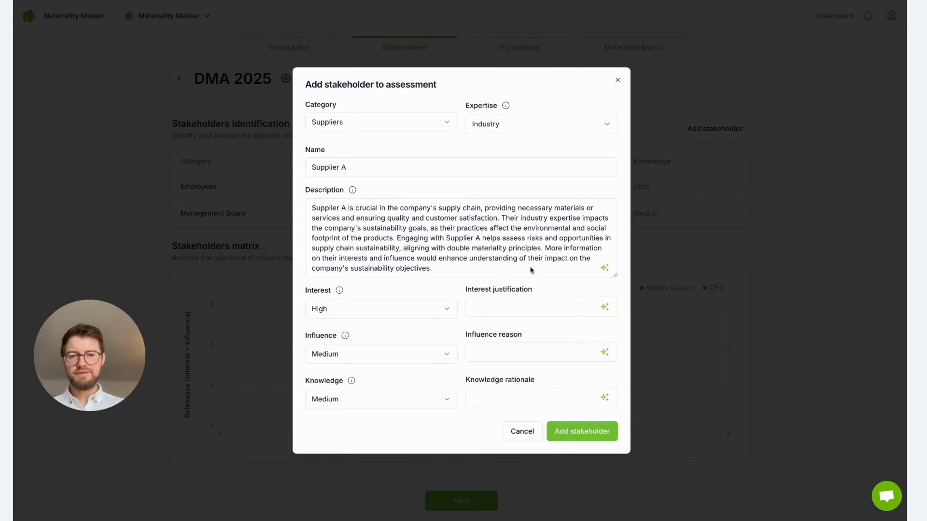
{"action": "left_click", "coordinate": [584, 434]}
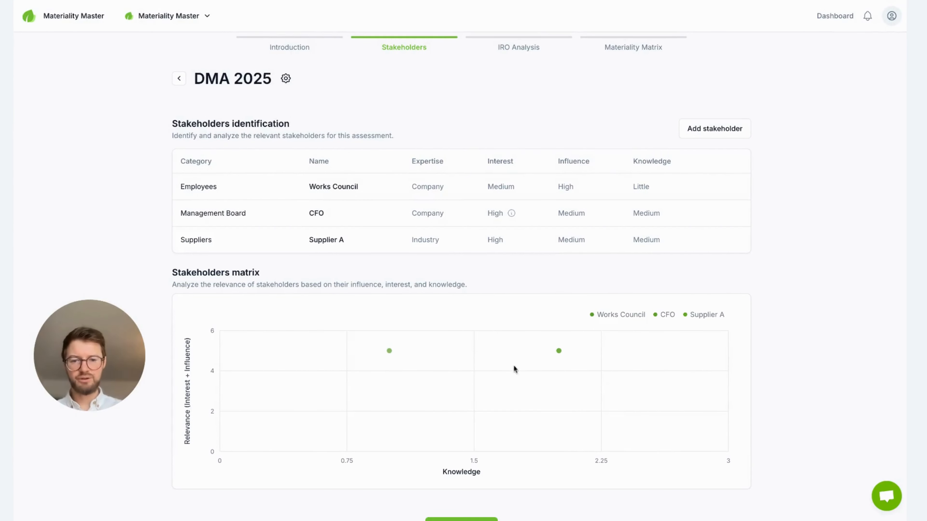
Step: Go to the IRO Analysis stage and open the #2 Climate change adaptation IRO under ESRS E1
{"action": "mouse_move", "coordinate": [558, 352]}
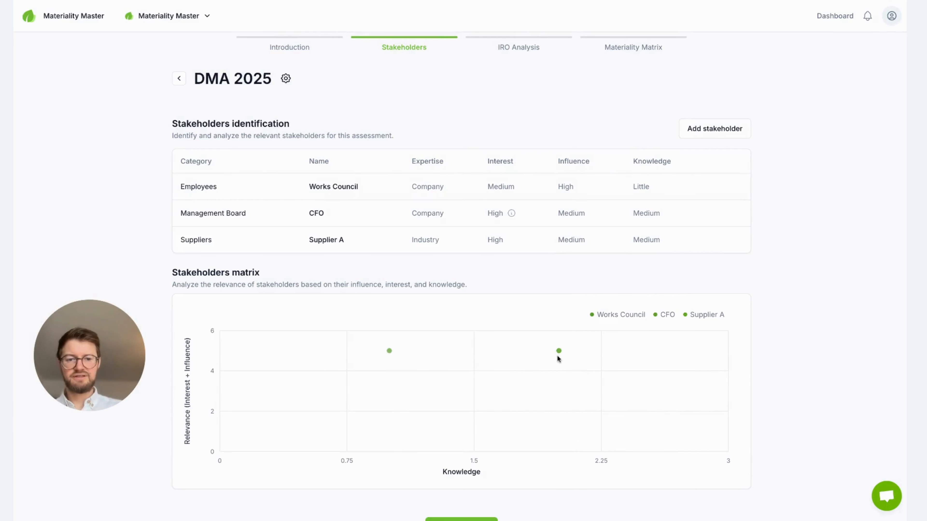
{"action": "scroll", "coordinate": [552, 423], "scroll_direction": "down", "scroll_amount": 2}
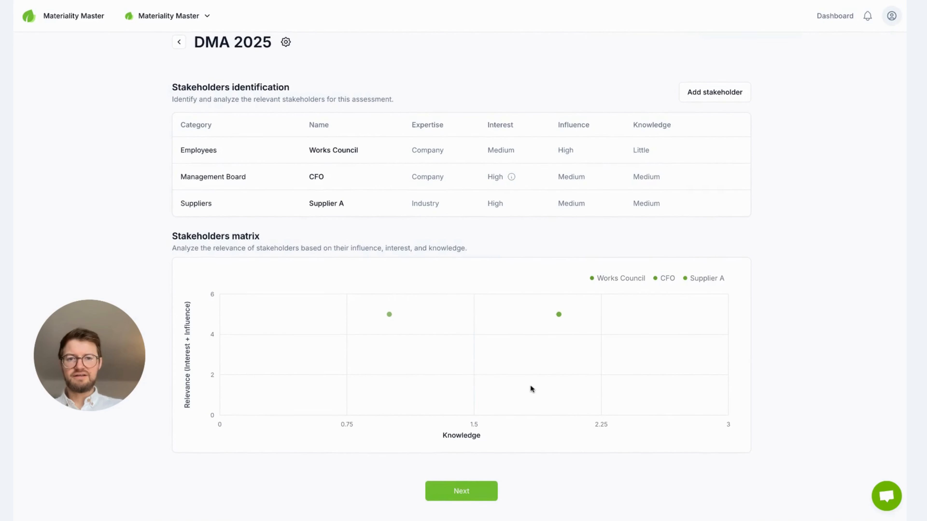
{"action": "scroll", "coordinate": [530, 385], "scroll_direction": "up", "scroll_amount": 2}
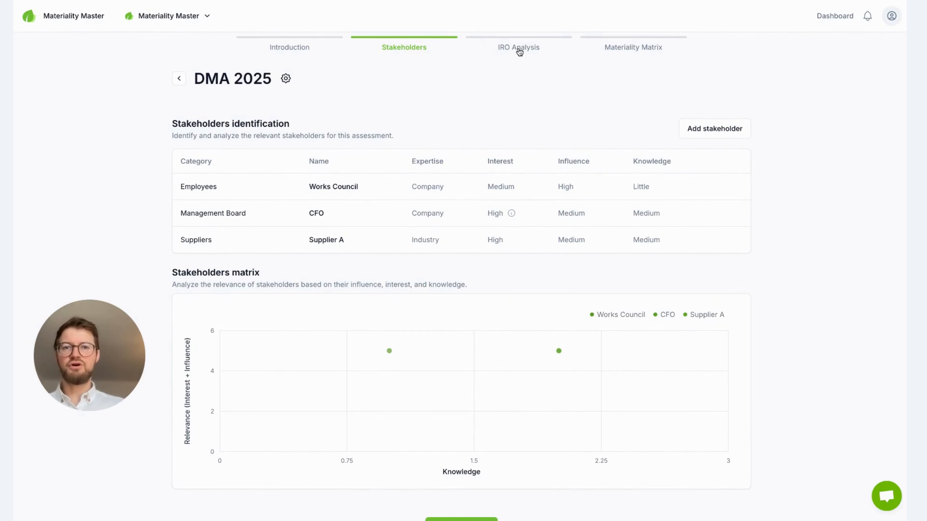
{"action": "left_click", "coordinate": [519, 49]}
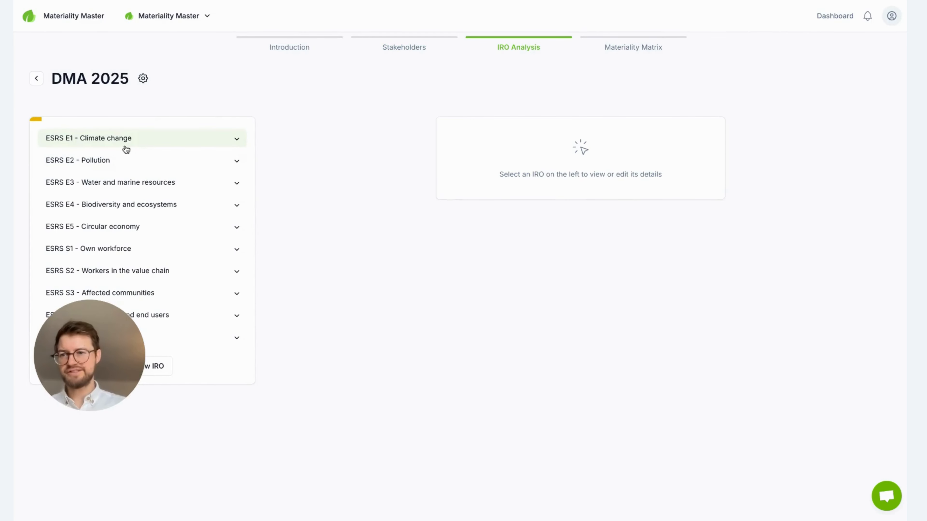
{"action": "left_click", "coordinate": [135, 146]}
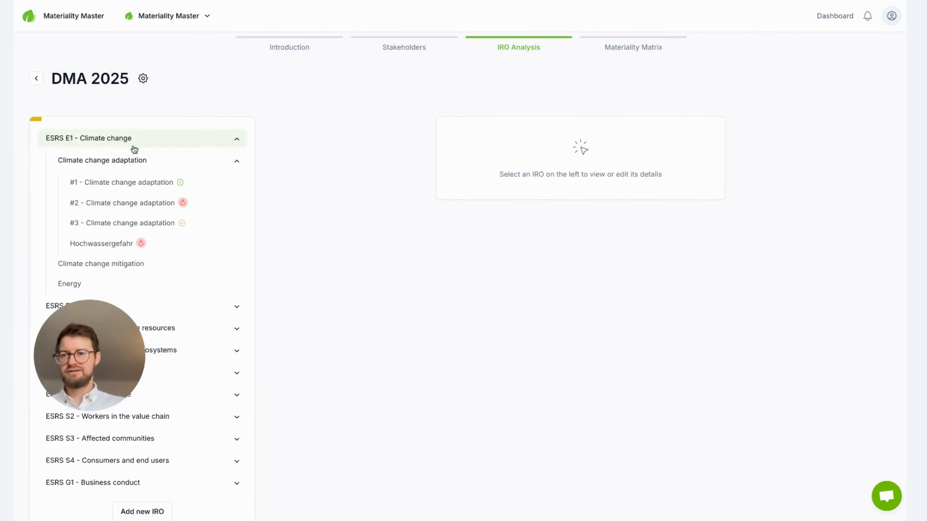
{"action": "left_click", "coordinate": [135, 206]}
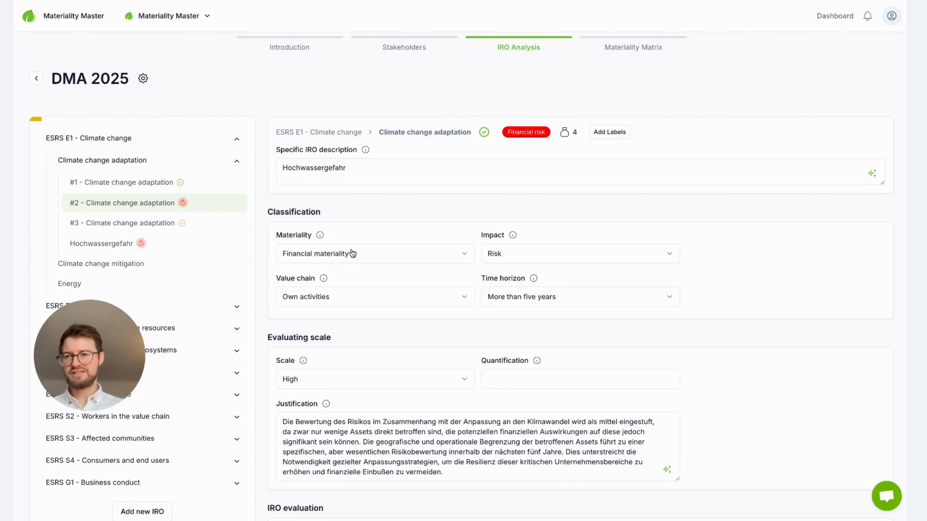
Step: Link Supplier A as a stakeholder to the open climate change adaptation IRO
{"action": "scroll", "coordinate": [506, 335], "scroll_direction": "down", "scroll_amount": 10}
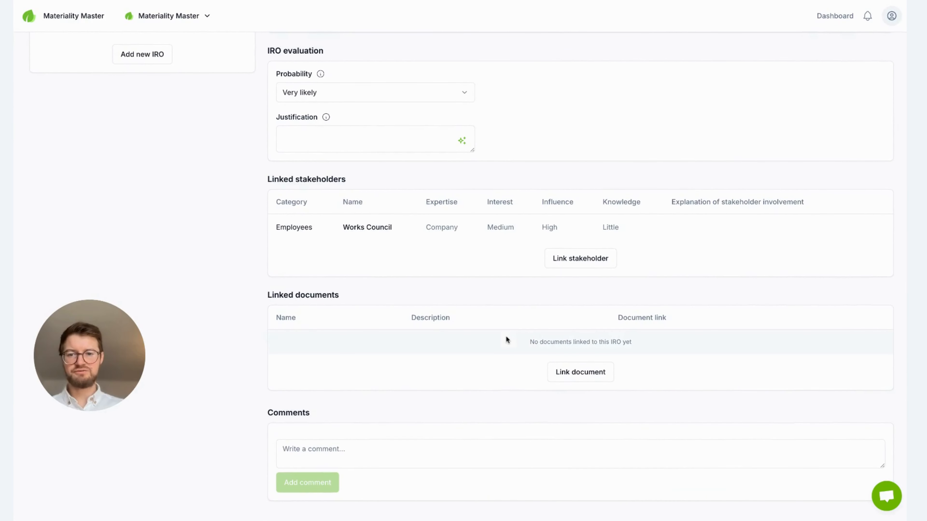
{"action": "left_click", "coordinate": [569, 261]}
{"action": "left_click", "coordinate": [496, 234]}
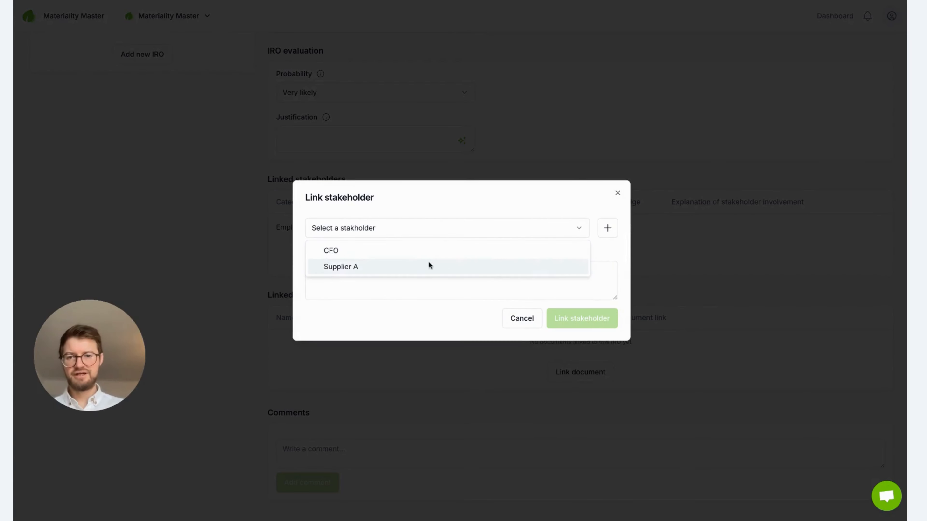
{"action": "left_click", "coordinate": [393, 266]}
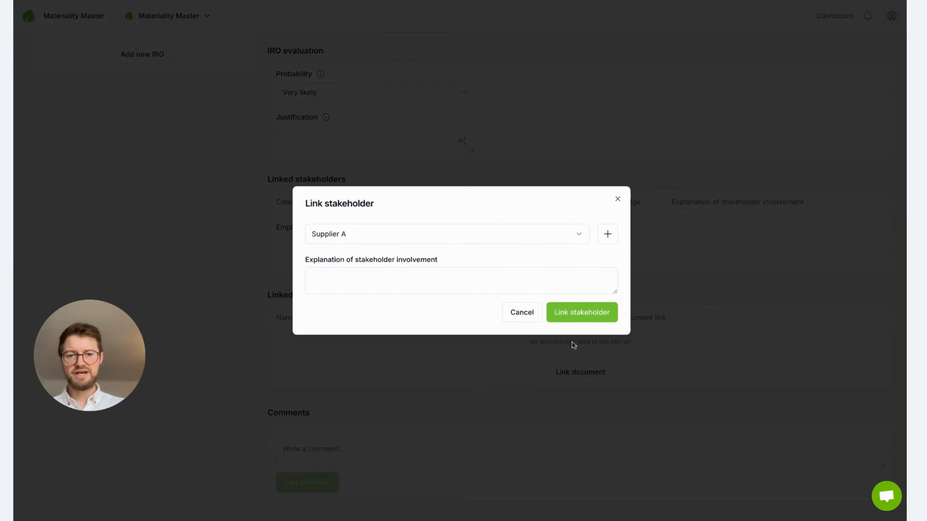
{"action": "left_click", "coordinate": [575, 316]}
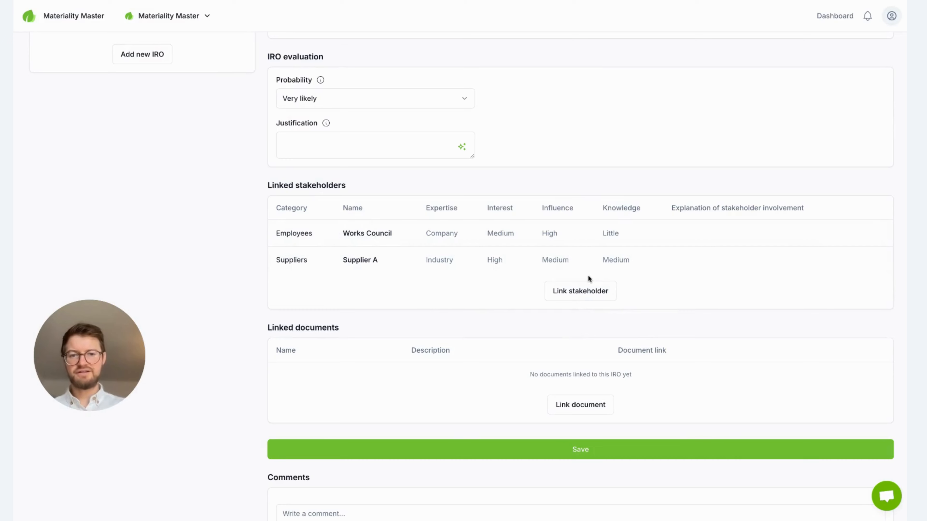
Step: Set Supplier A's stakeholder involvement explanation to Interview
{"action": "left_click", "coordinate": [726, 266]}
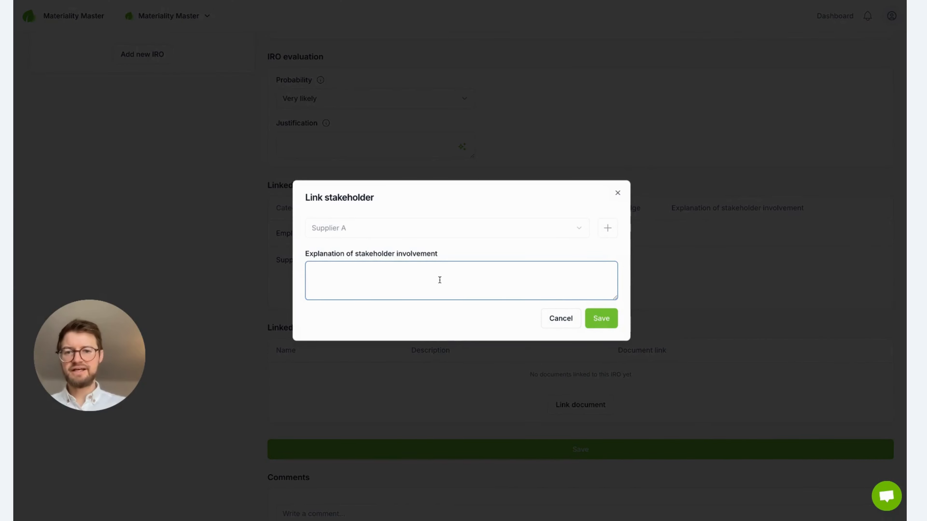
{"action": "type", "text": "Interview"}
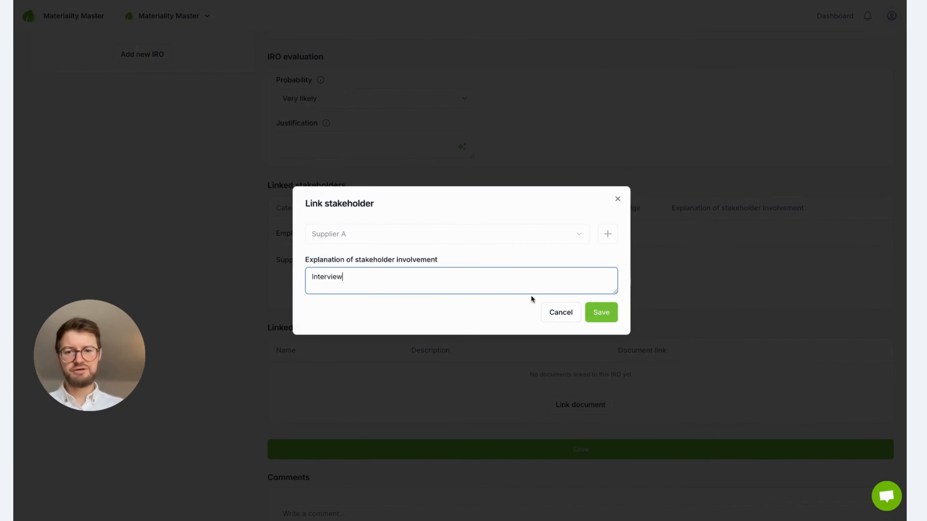
{"action": "left_click", "coordinate": [601, 313]}
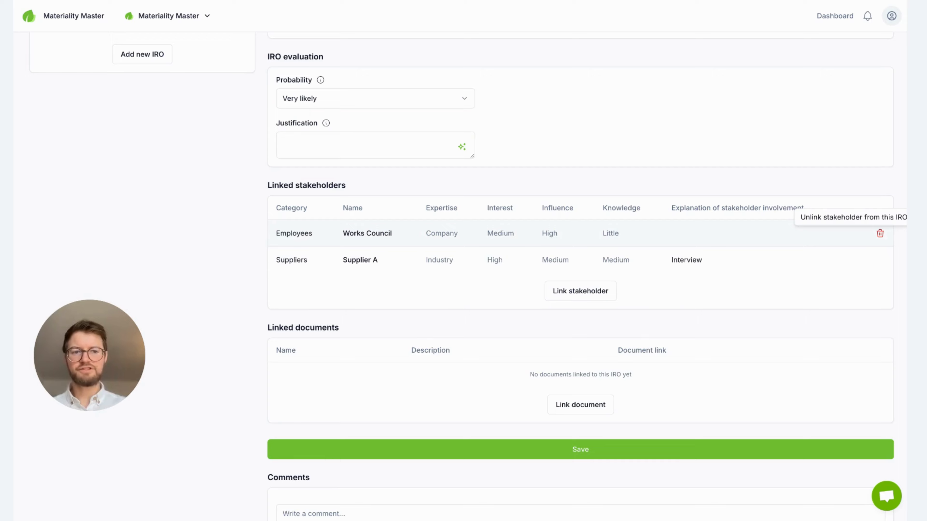
Step: Unlink the Works Council stakeholder from this IRO and save the IRO
{"action": "left_click", "coordinate": [879, 233]}
{"action": "left_click", "coordinate": [570, 424]}
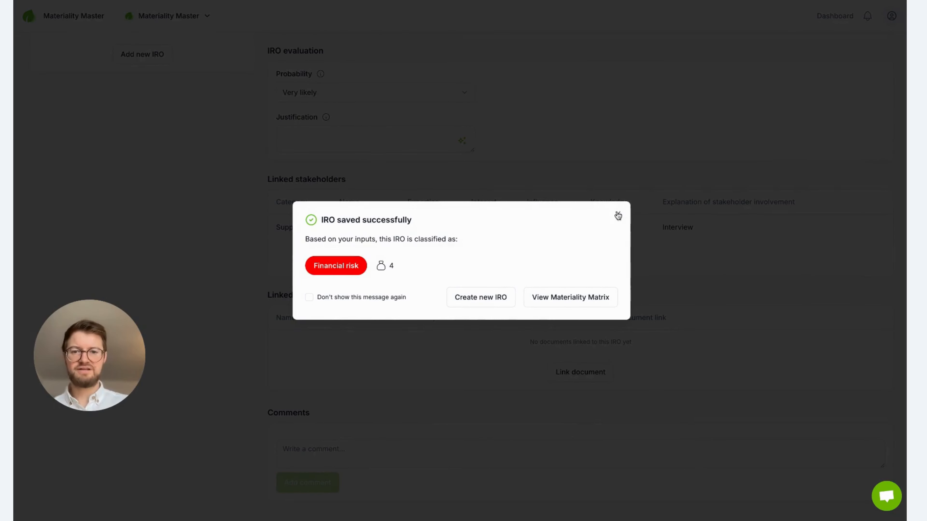
{"action": "left_click", "coordinate": [616, 216]}
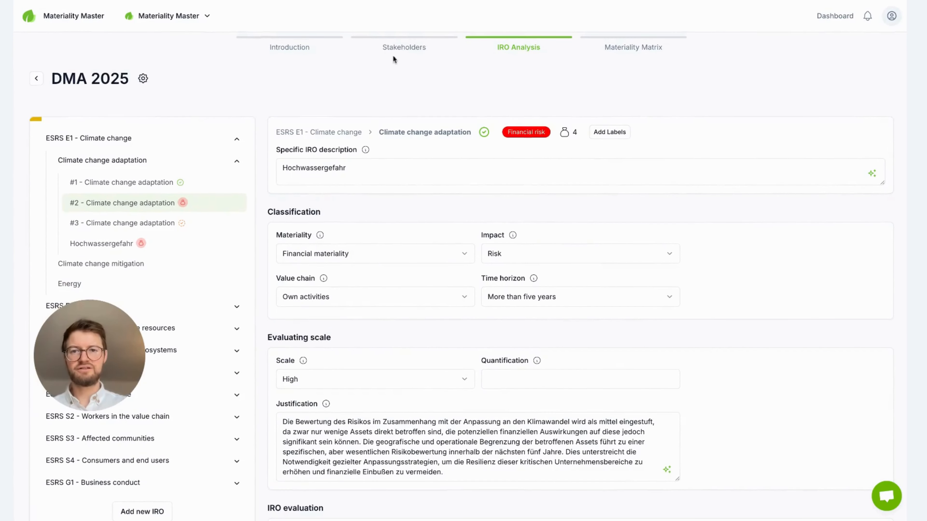
Step: Go back to the Stakeholders stage and remove Supplier A from the assessment
{"action": "left_click", "coordinate": [392, 50]}
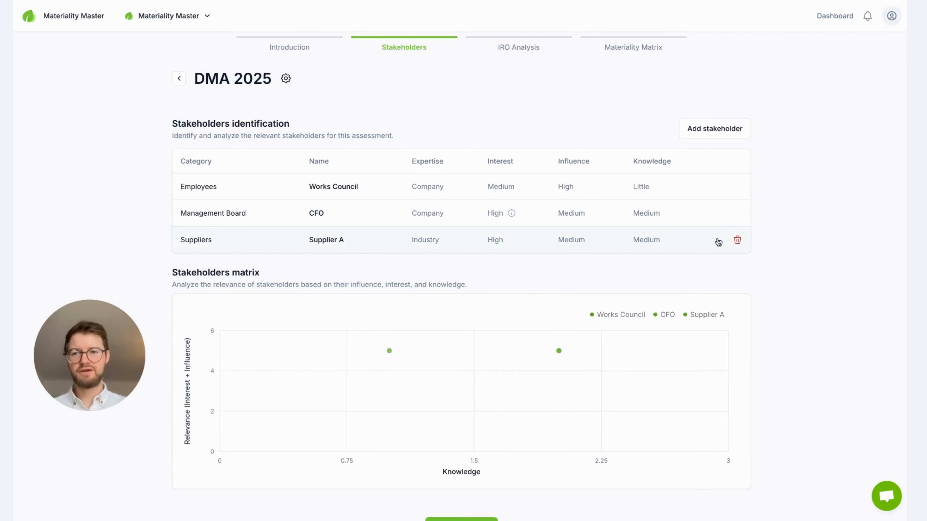
{"action": "left_click", "coordinate": [738, 241]}
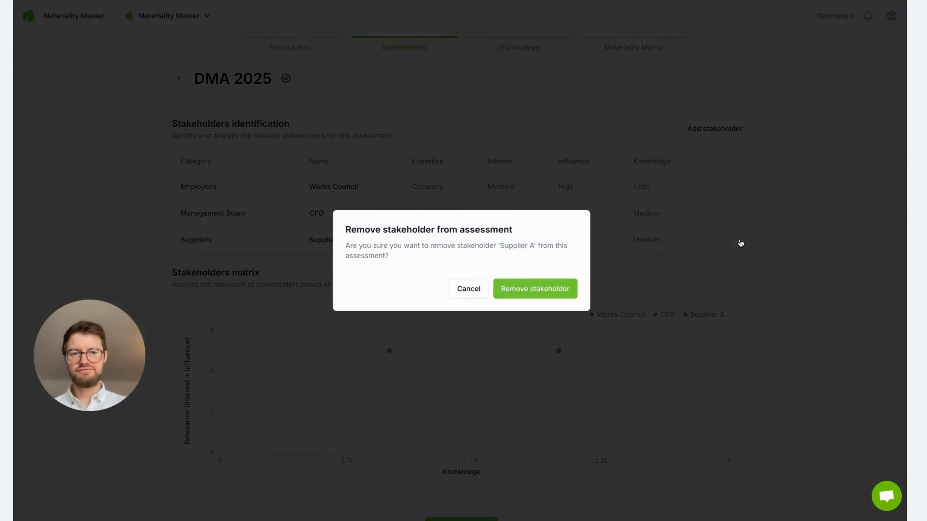
{"action": "left_click", "coordinate": [534, 294]}
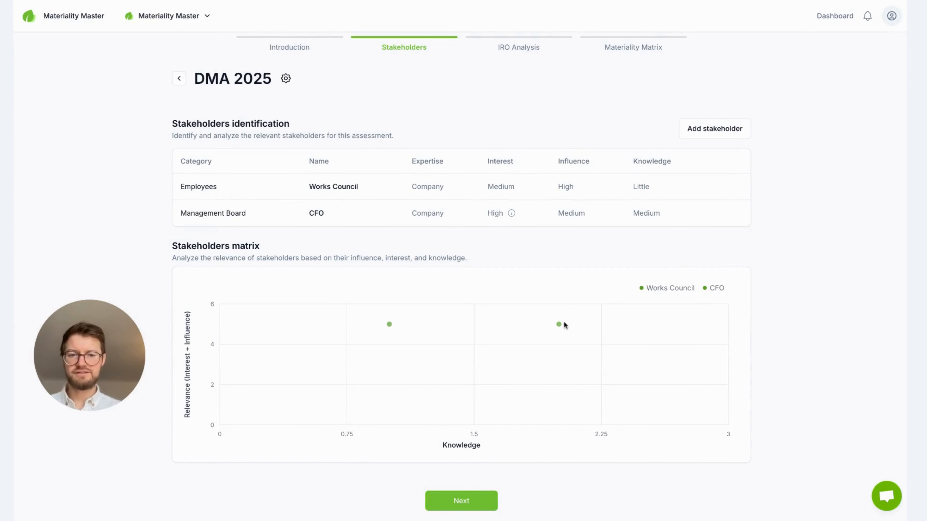
{"action": "mouse_move", "coordinate": [390, 327]}
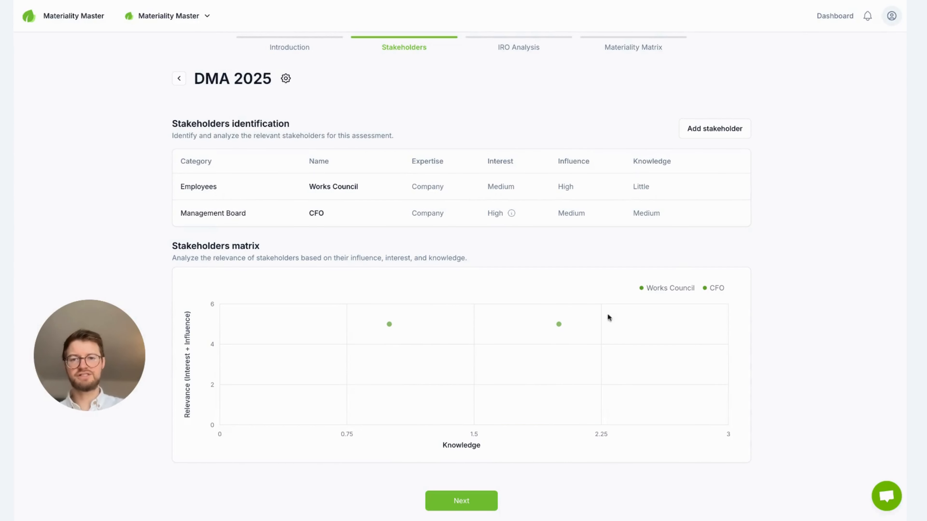